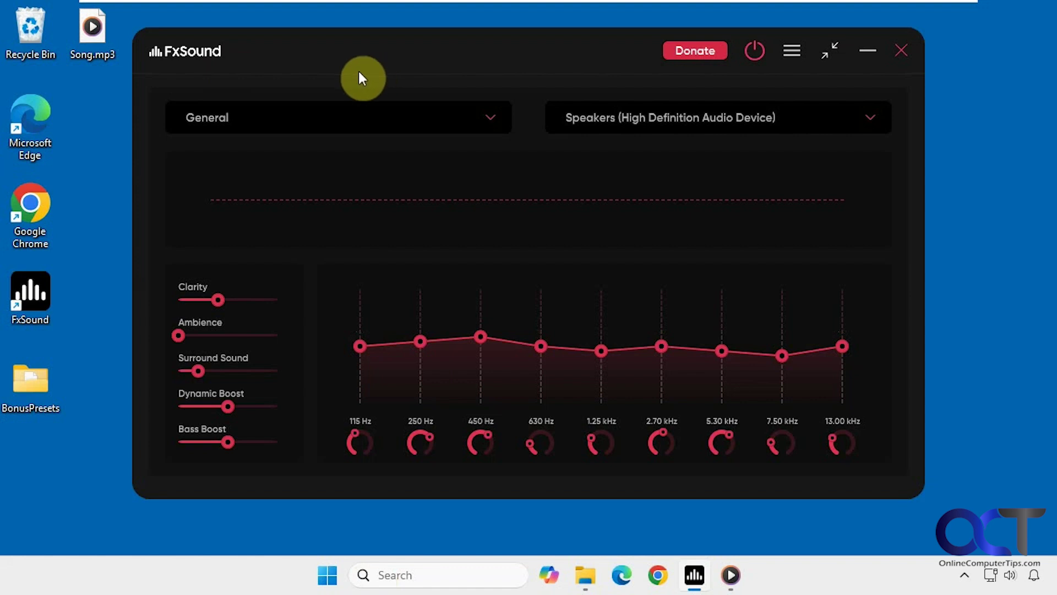
Look over the effect sliders, the equalizer bands and the list of available presets
{"action": "mouse_move", "coordinate": [248, 337]}
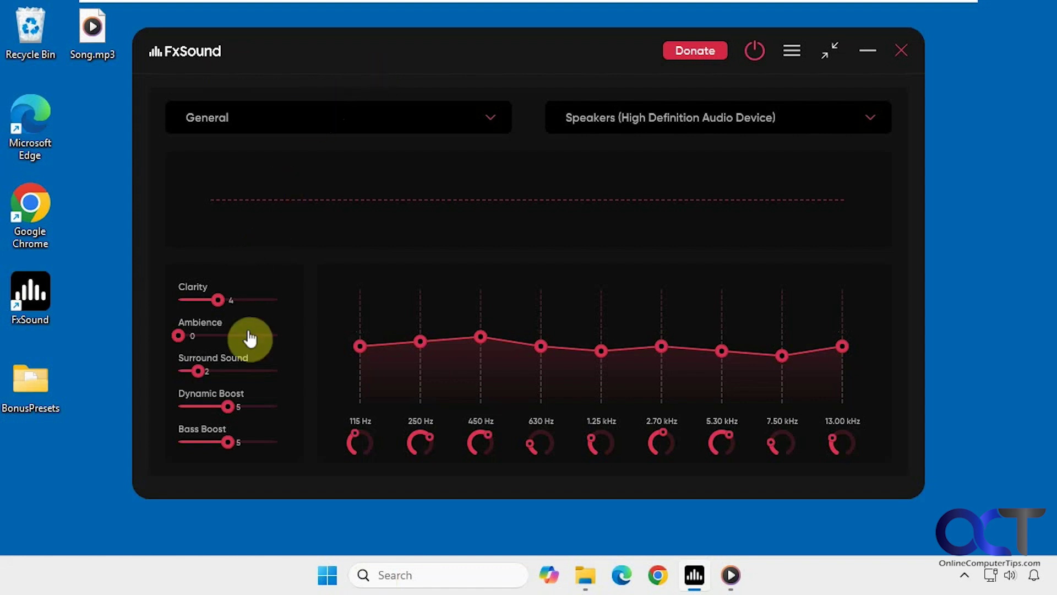
{"action": "mouse_move", "coordinate": [314, 356]}
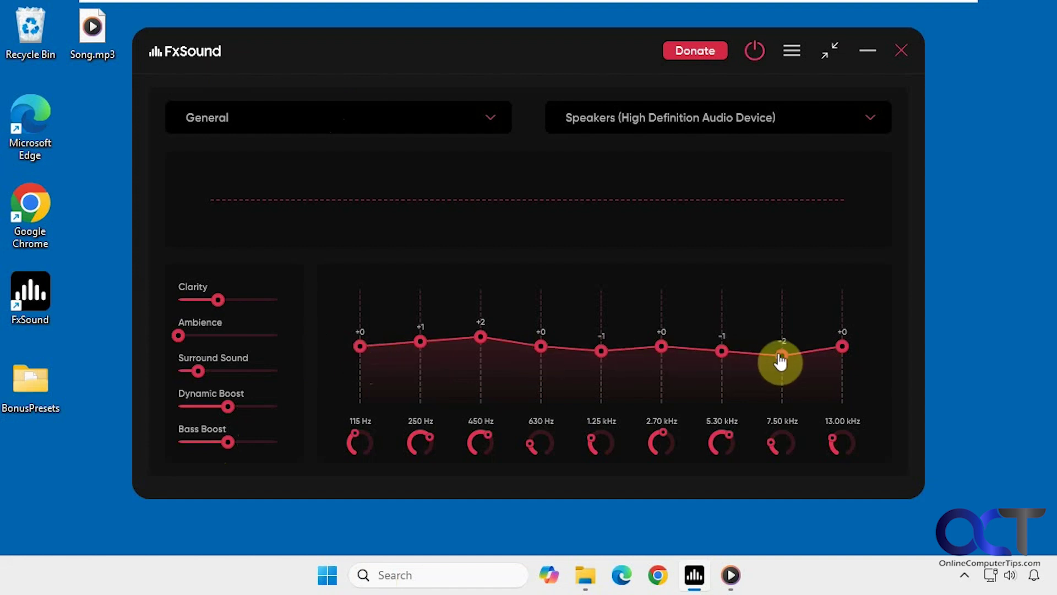
{"action": "left_click", "coordinate": [488, 125]}
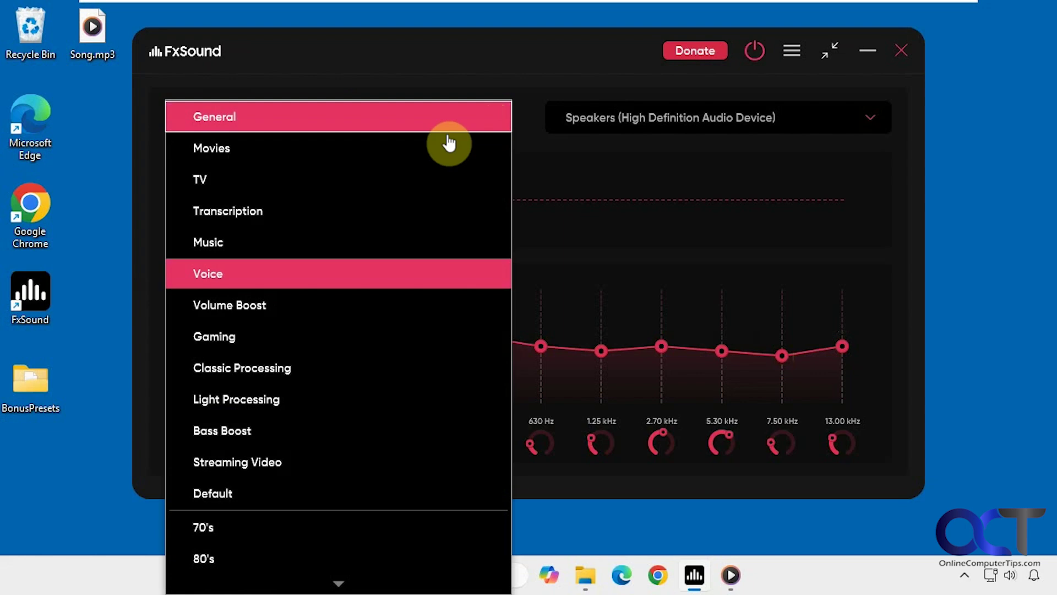
{"action": "left_click", "coordinate": [441, 65]}
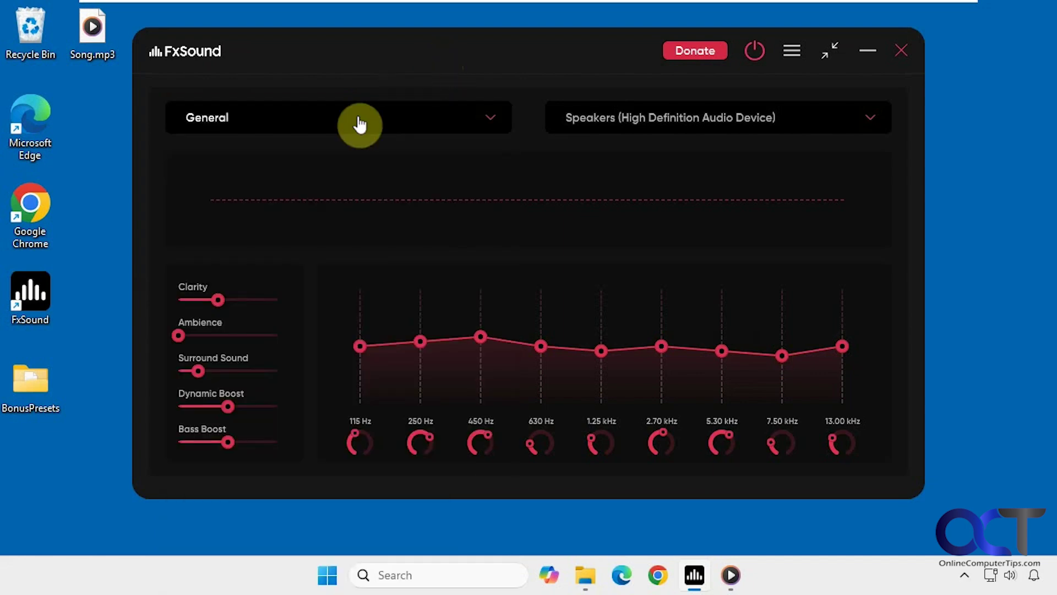
Examine the preset management options and the preset files inside the BonusPresets folder on the desktop
{"action": "left_click", "coordinate": [792, 52]}
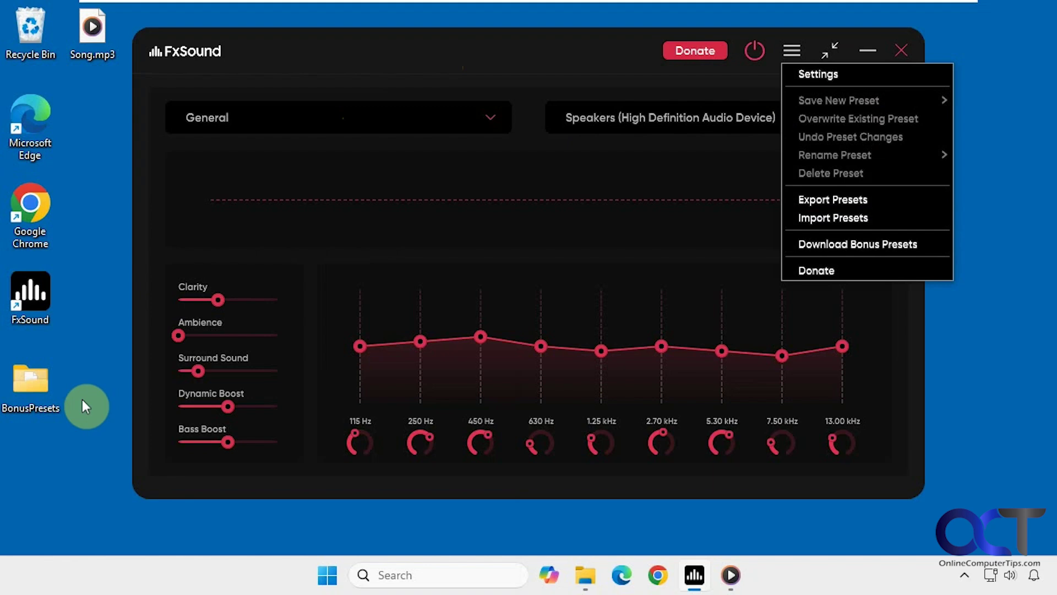
{"action": "left_click", "coordinate": [37, 391]}
{"action": "double_click", "coordinate": [33, 391]}
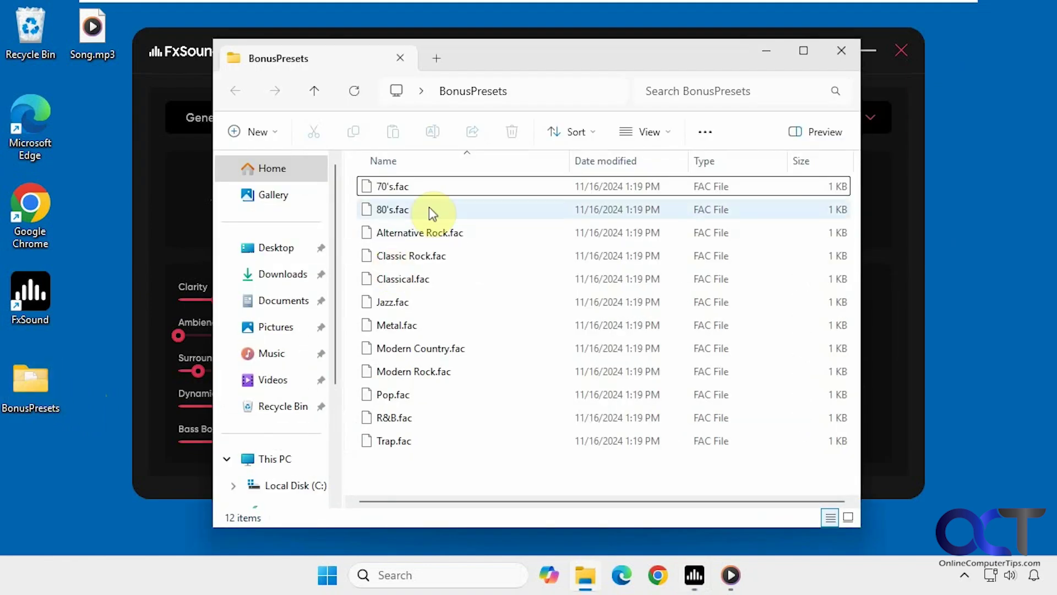
{"action": "left_click", "coordinate": [763, 51]}
{"action": "left_click", "coordinate": [792, 57]}
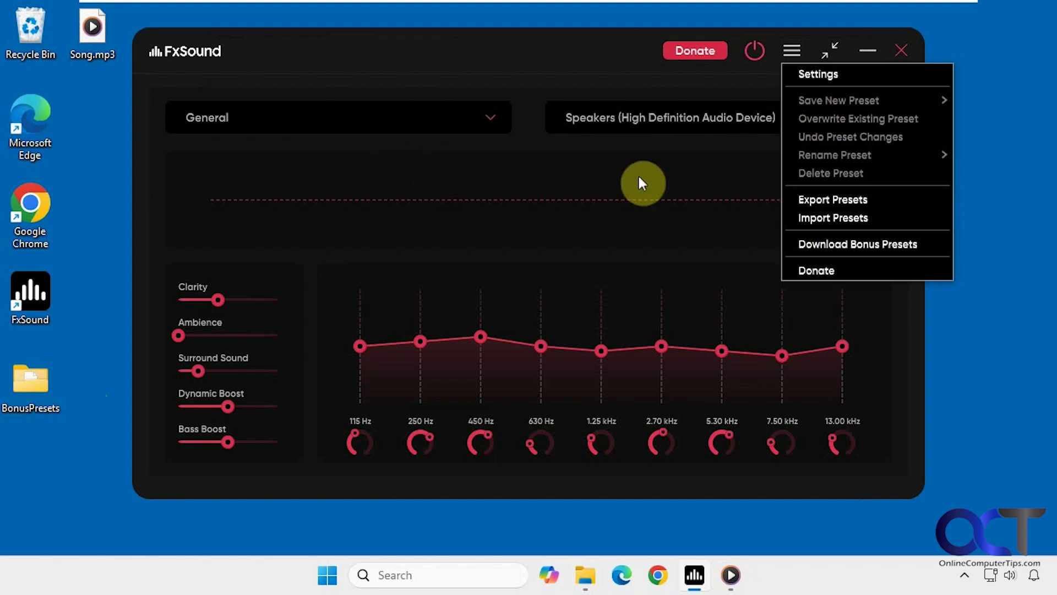
{"action": "left_click", "coordinate": [715, 161]}
Lower the 250 Hz equalizer band to -1 and save the result as a new preset named Test
{"action": "left_click_drag", "start_coordinate": [420, 341], "coordinate": [421, 352]}
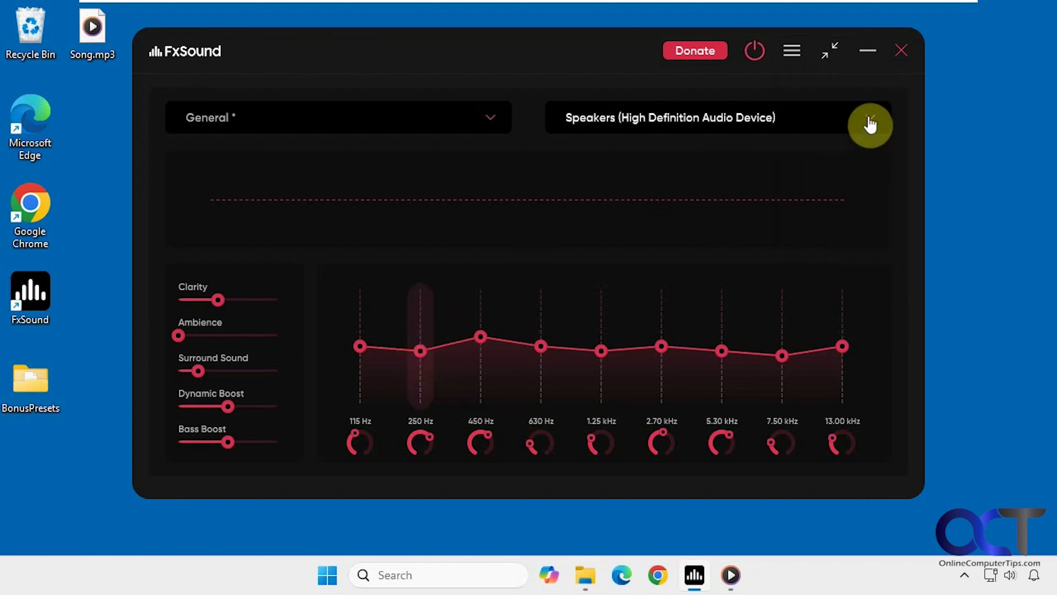
{"action": "left_click", "coordinate": [793, 52]}
{"action": "mouse_move", "coordinate": [816, 100]}
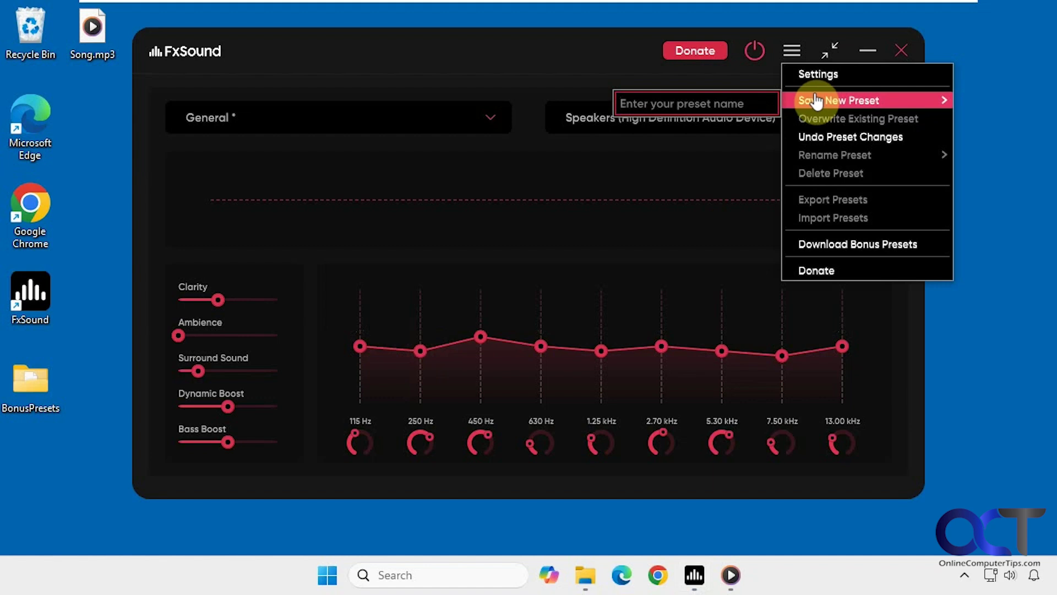
{"action": "left_click", "coordinate": [718, 105]}
{"action": "type", "text": "Tes"}
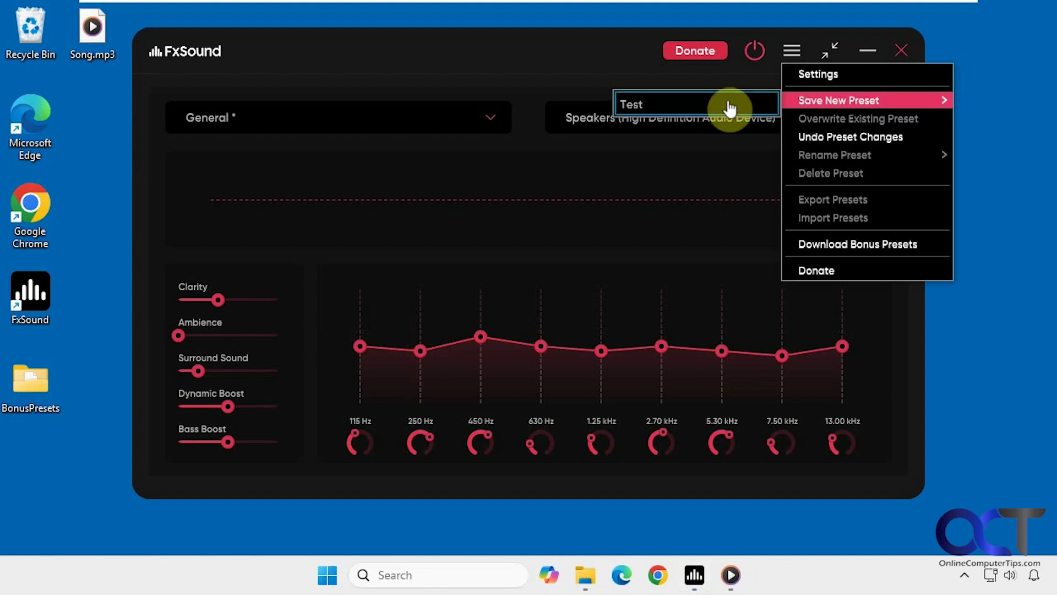
{"action": "type", "text": "t"}
{"action": "key", "text": "Return"}
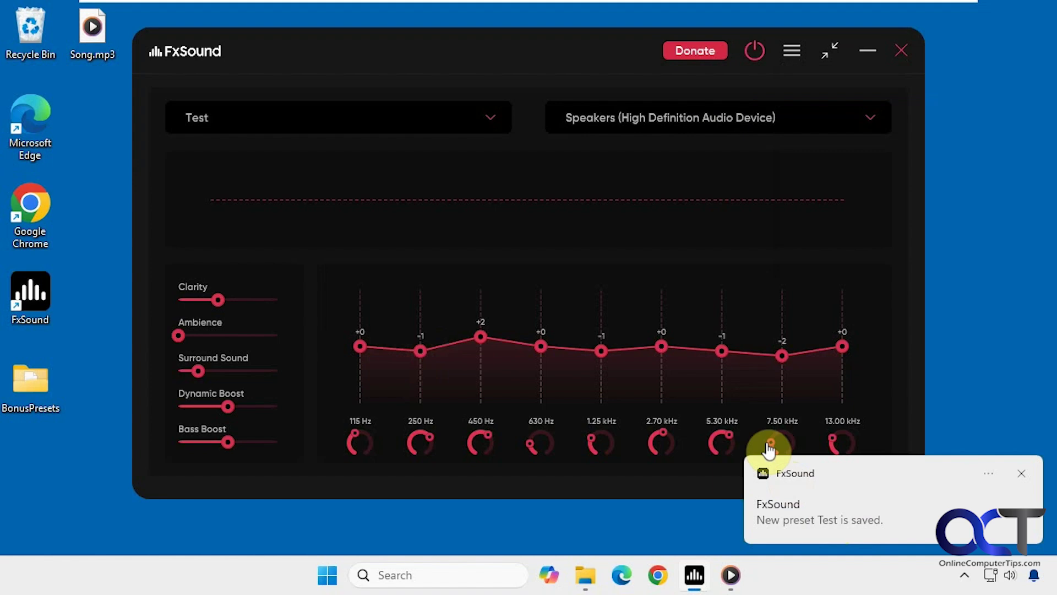
Raise the 1.25 kHz band of the Test preset and overwrite the existing preset with the change
{"action": "left_click", "coordinate": [490, 122]}
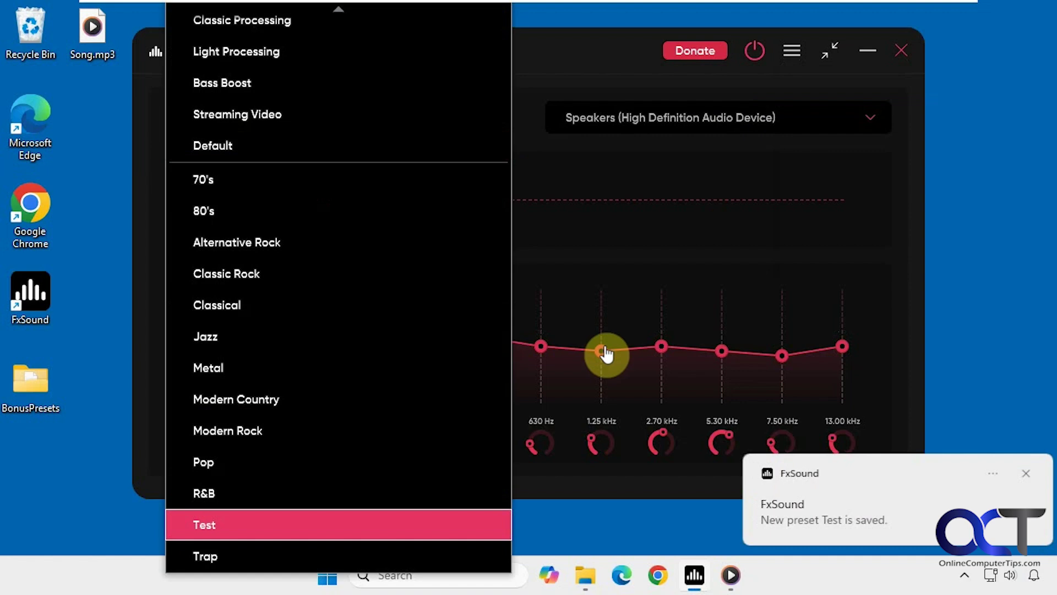
{"action": "left_click_drag", "start_coordinate": [606, 352], "coordinate": [604, 341]}
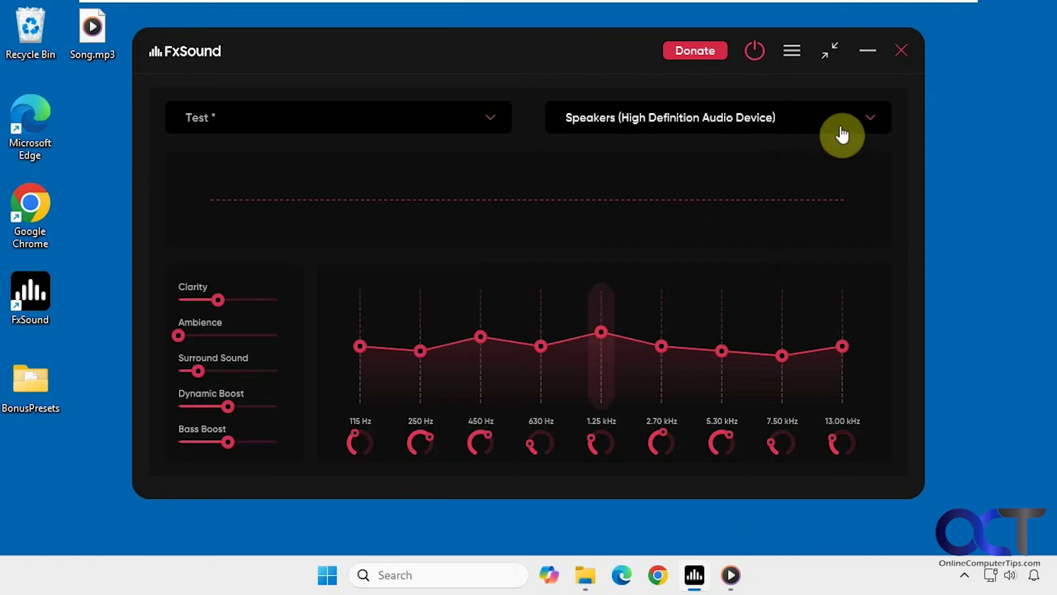
{"action": "left_click", "coordinate": [792, 52]}
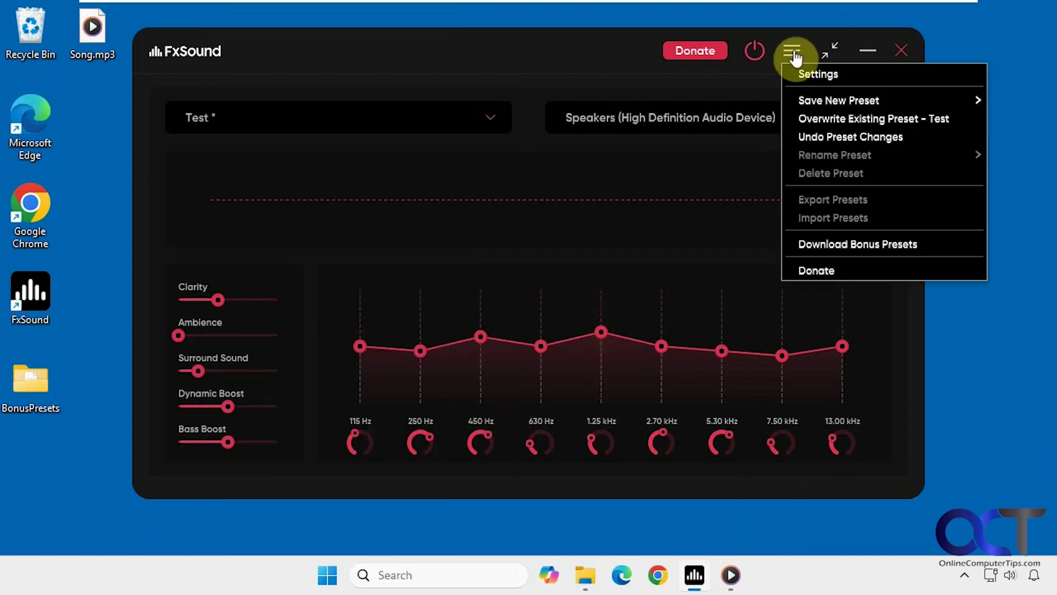
{"action": "mouse_move", "coordinate": [802, 100]}
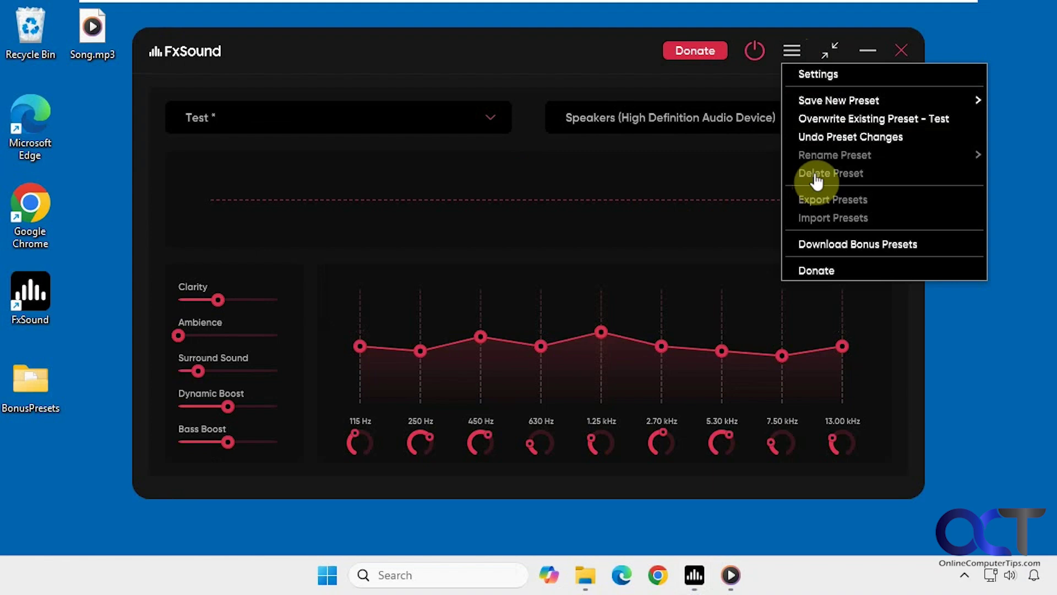
{"action": "left_click", "coordinate": [829, 120]}
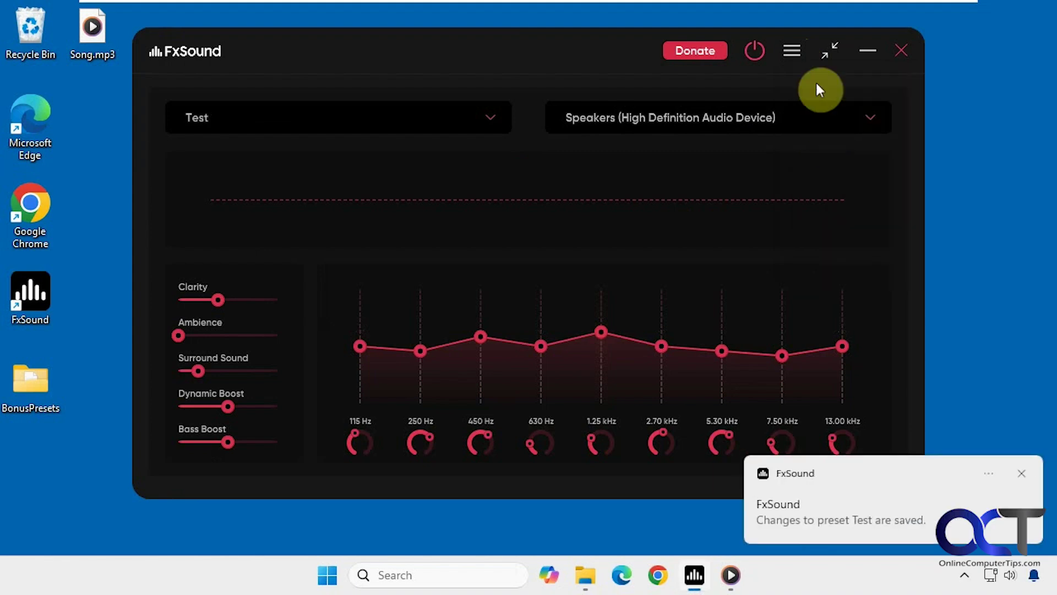
Delete the Test preset and dismiss the notification
{"action": "left_click", "coordinate": [791, 51]}
{"action": "mouse_move", "coordinate": [825, 149]}
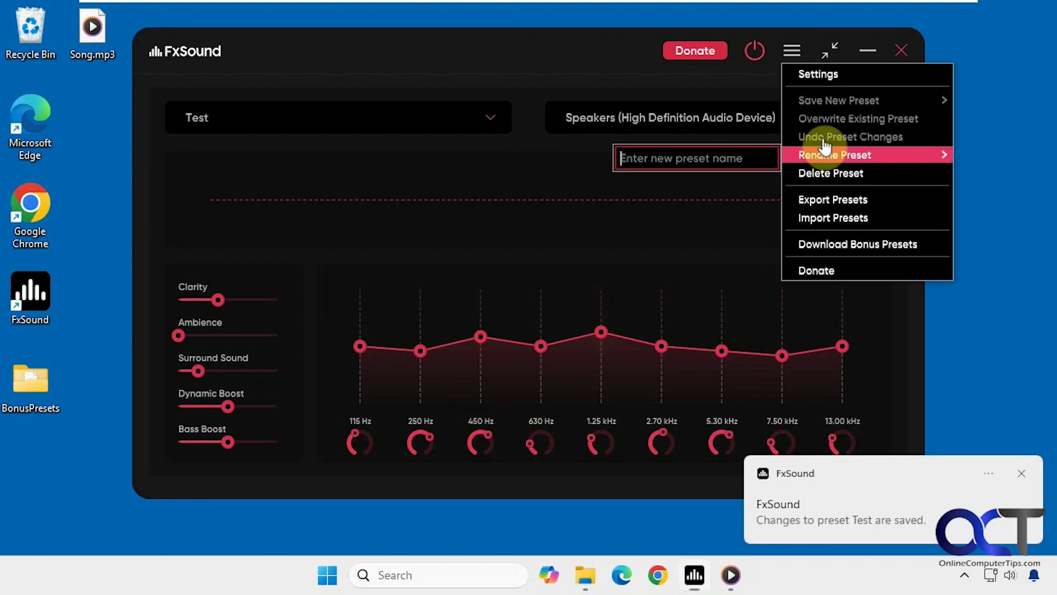
{"action": "left_click", "coordinate": [825, 175]}
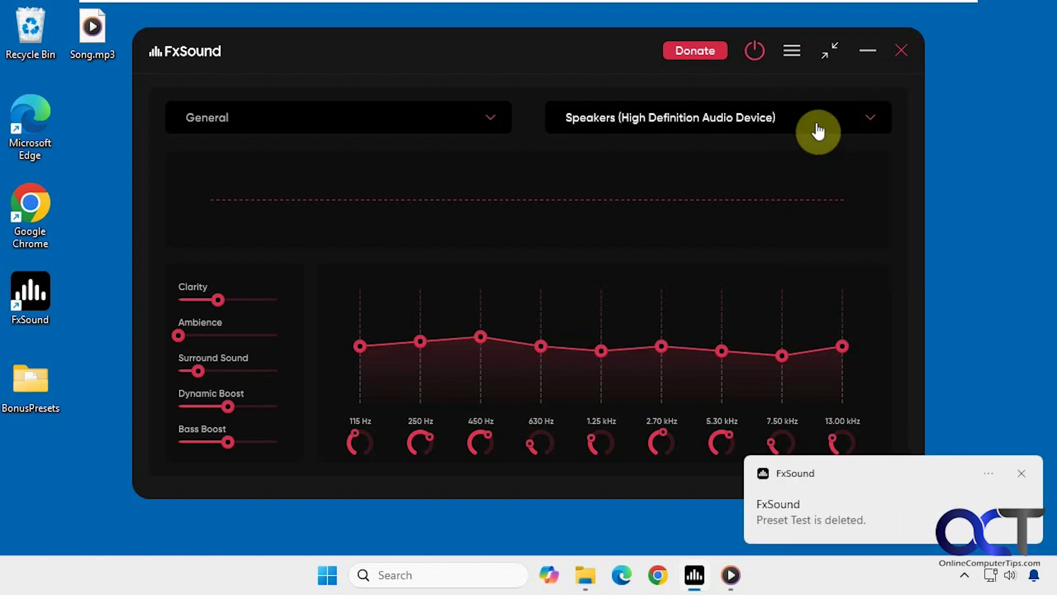
{"action": "left_click", "coordinate": [1021, 473]}
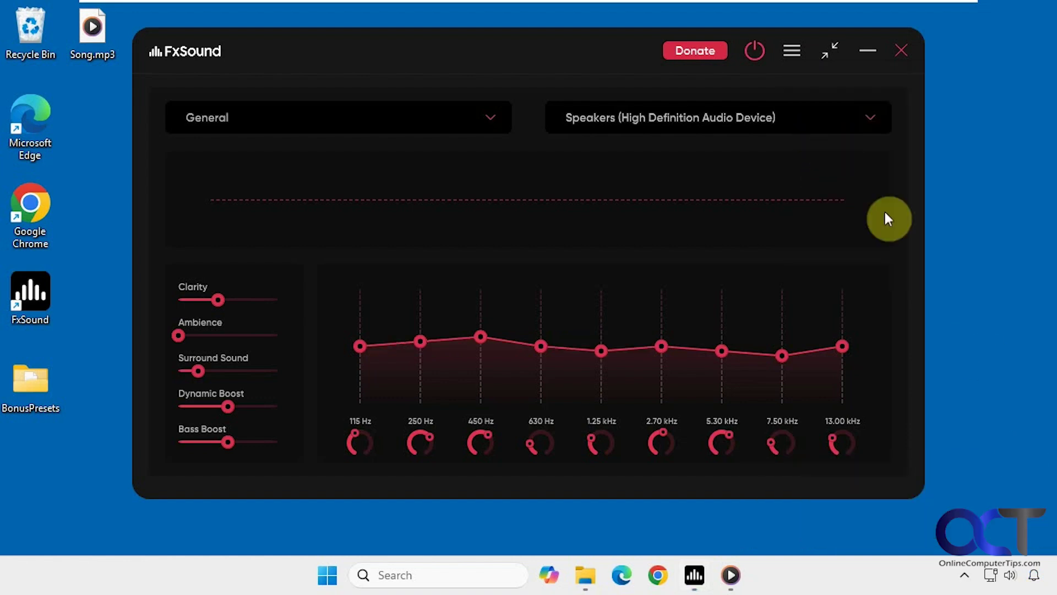
Look at the options for exporting and importing presets
{"action": "left_click", "coordinate": [797, 54]}
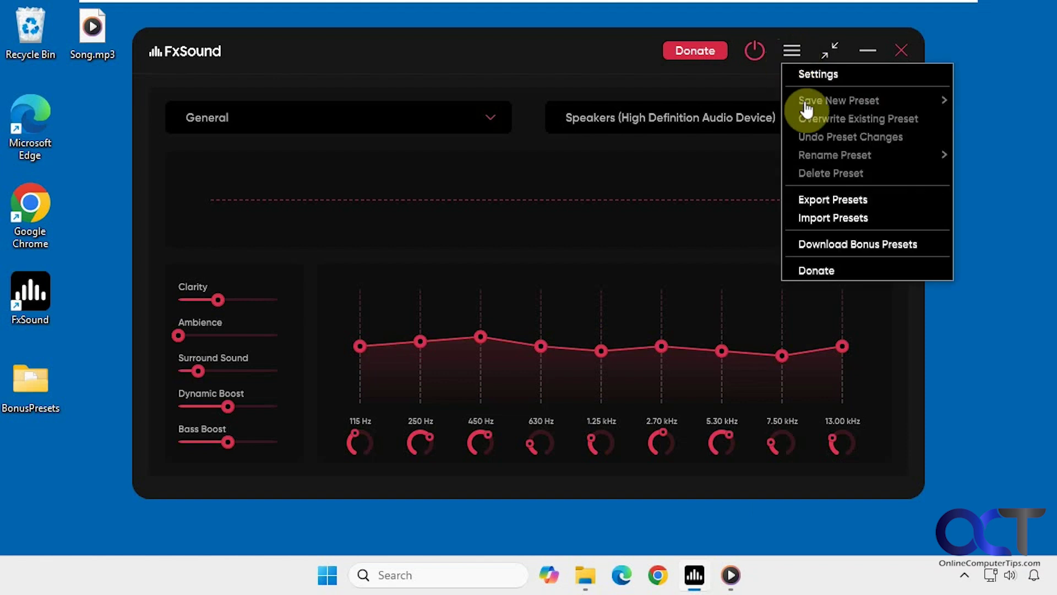
{"action": "left_click", "coordinate": [830, 203]}
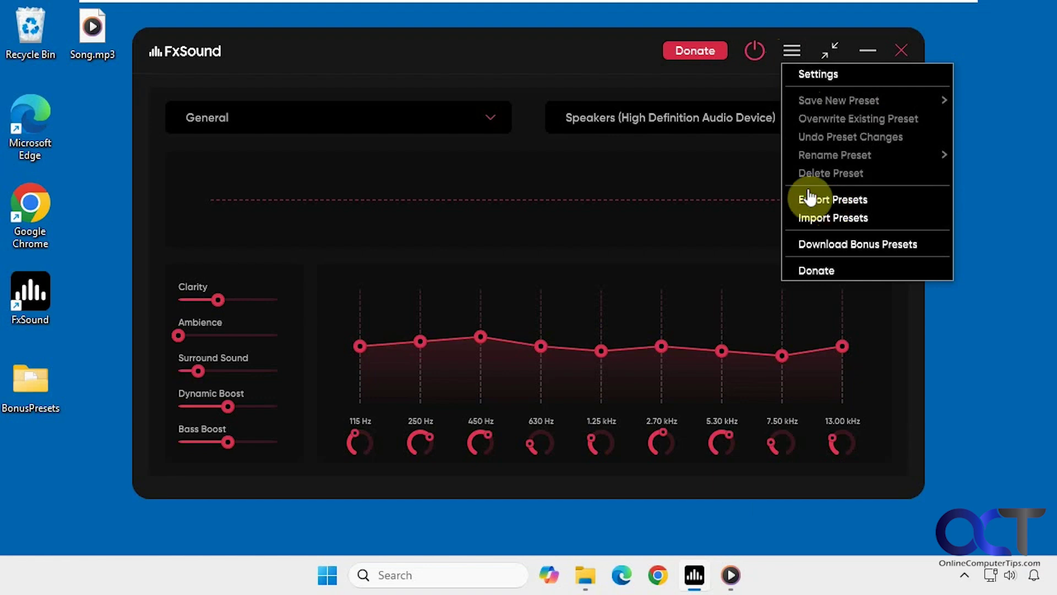
{"action": "left_click", "coordinate": [612, 65]}
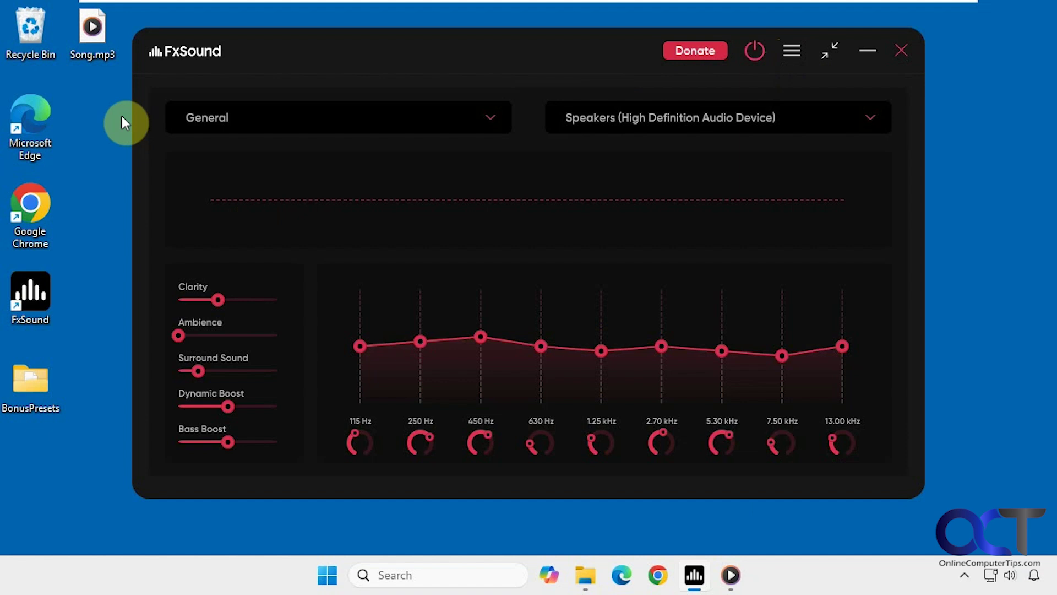
Play Song.mp3 from the desktop, skip ahead to about 0:21 and minimize the Media Player window
{"action": "double_click", "coordinate": [85, 30]}
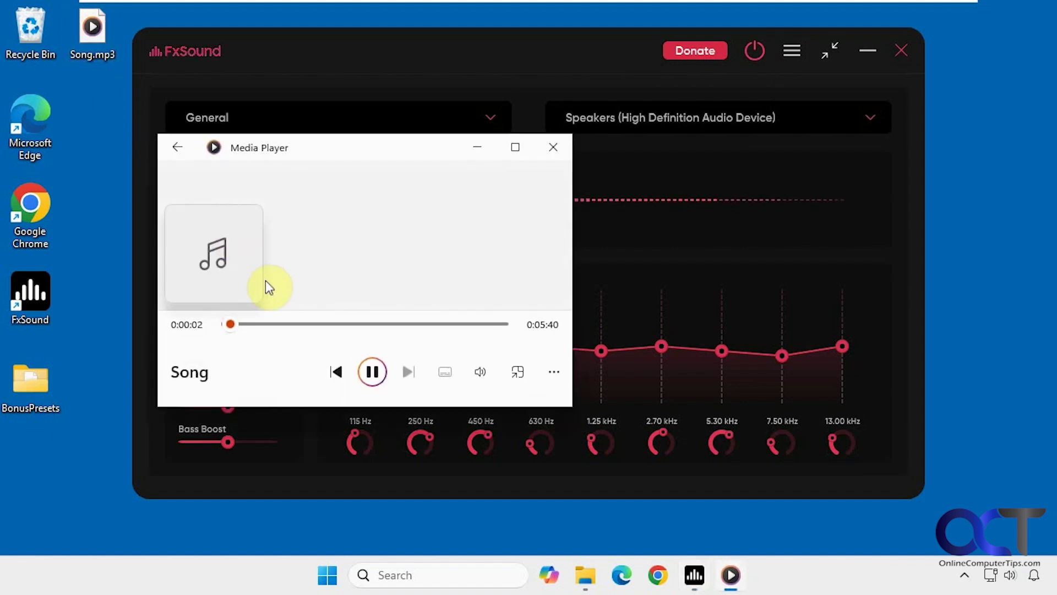
{"action": "left_click", "coordinate": [246, 324]}
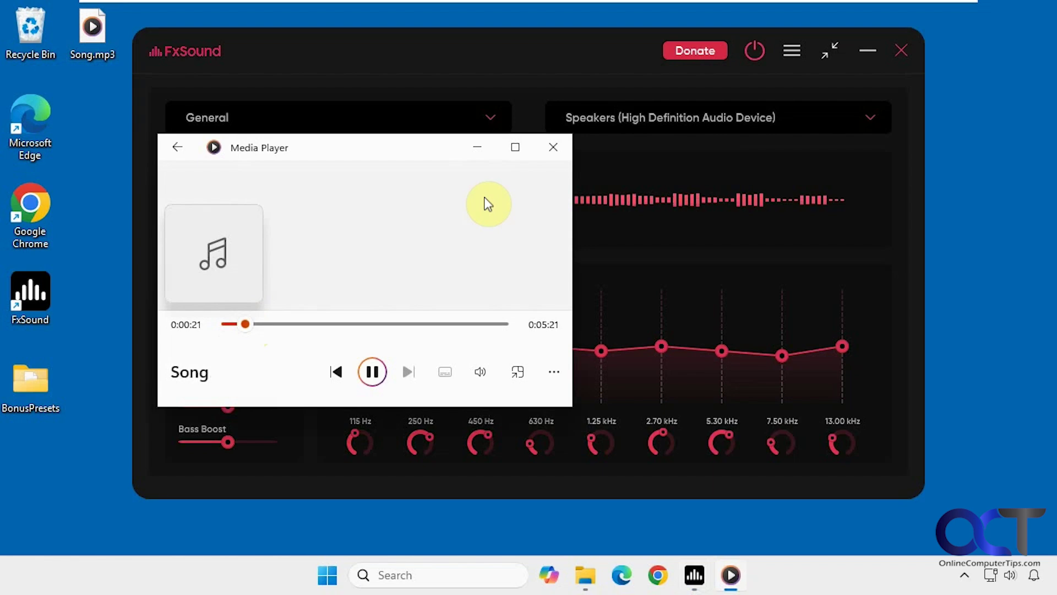
{"action": "left_click", "coordinate": [479, 147]}
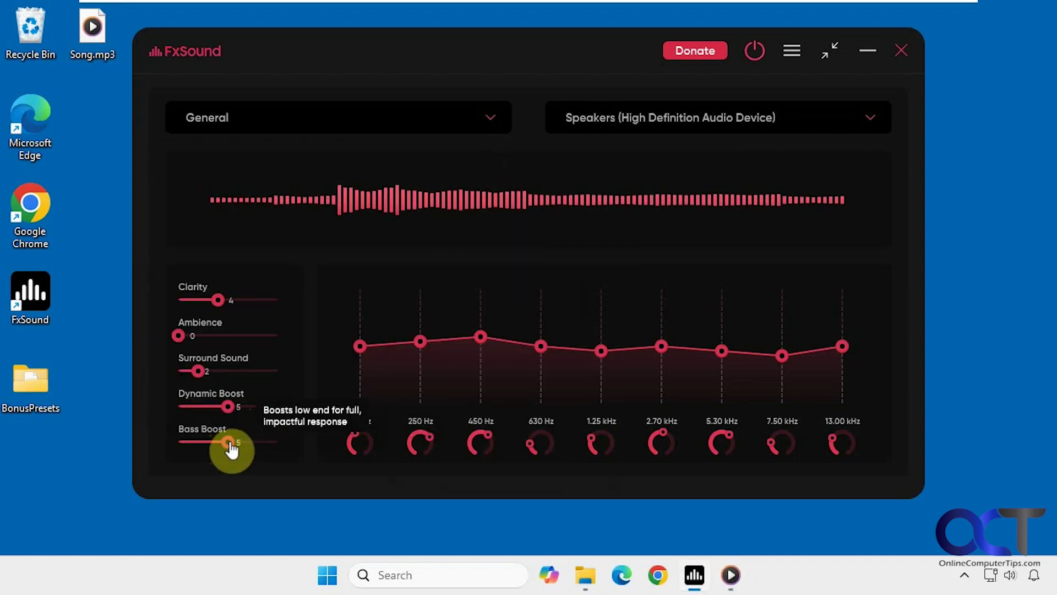
Try Bass Boost at 0 while the song plays, set it to 4 and raise Ambience to 3
{"action": "left_click_drag", "start_coordinate": [228, 444], "coordinate": [177, 453]}
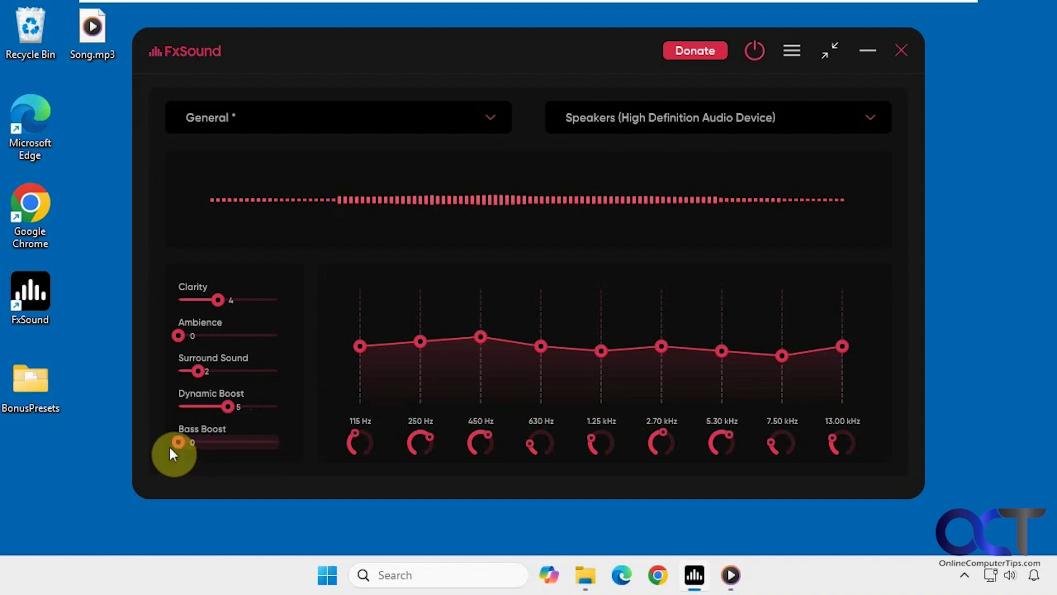
{"action": "mouse_move", "coordinate": [244, 410]}
{"action": "left_mouse_down"}
{"action": "mouse_move", "coordinate": [177, 410]}
{"action": "mouse_move", "coordinate": [290, 411]}
{"action": "mouse_move", "coordinate": [227, 410]}
{"action": "left_mouse_up"}
{"action": "left_click_drag", "start_coordinate": [191, 443], "coordinate": [218, 442]}
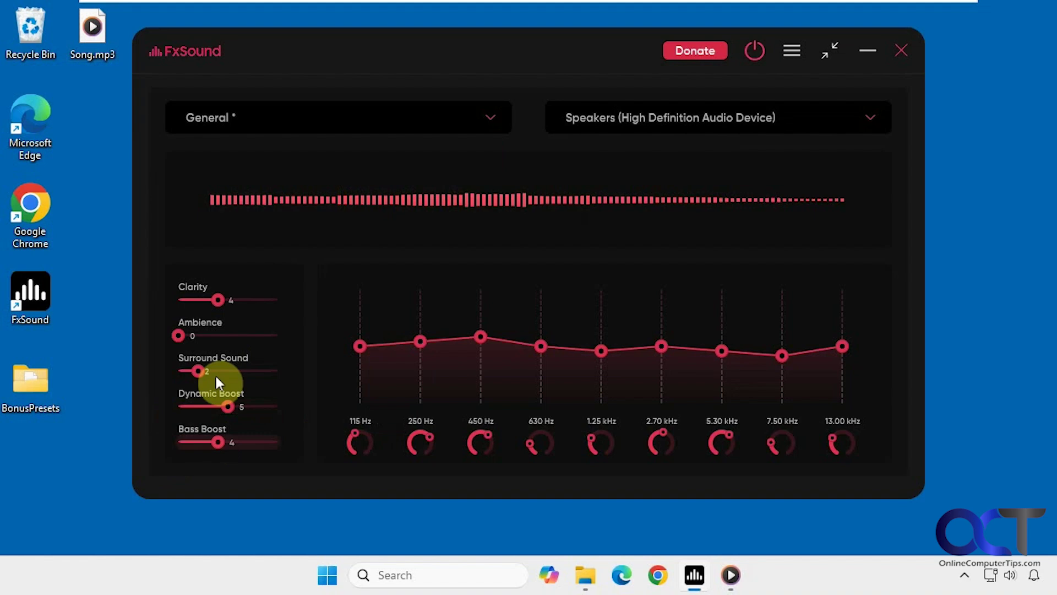
{"action": "left_click_drag", "start_coordinate": [178, 336], "coordinate": [208, 338]}
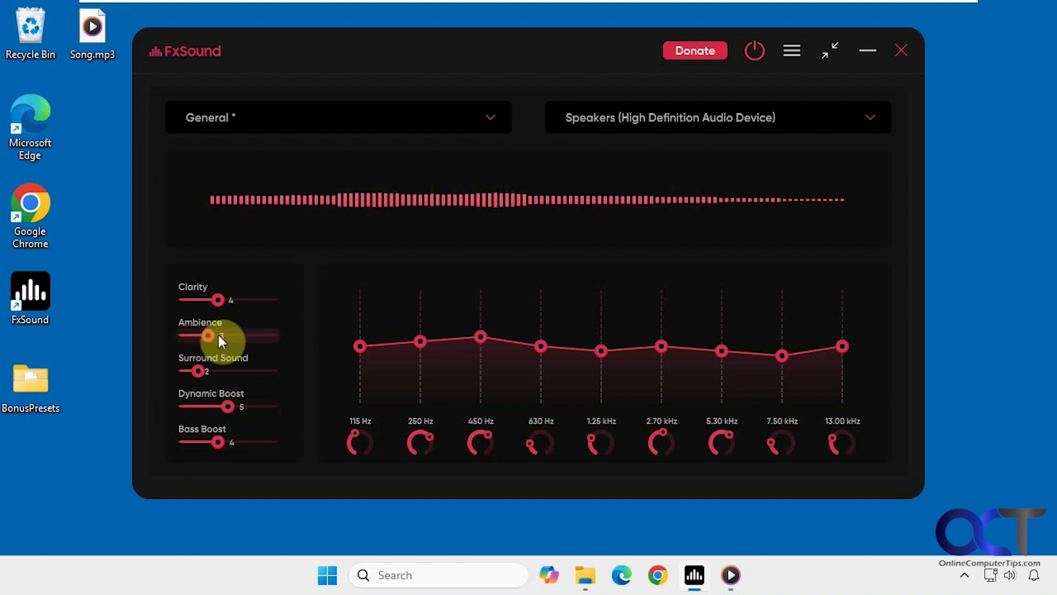
Switch to the Music preset, ignoring the unsaved changes to the General preset
{"action": "left_click", "coordinate": [490, 121]}
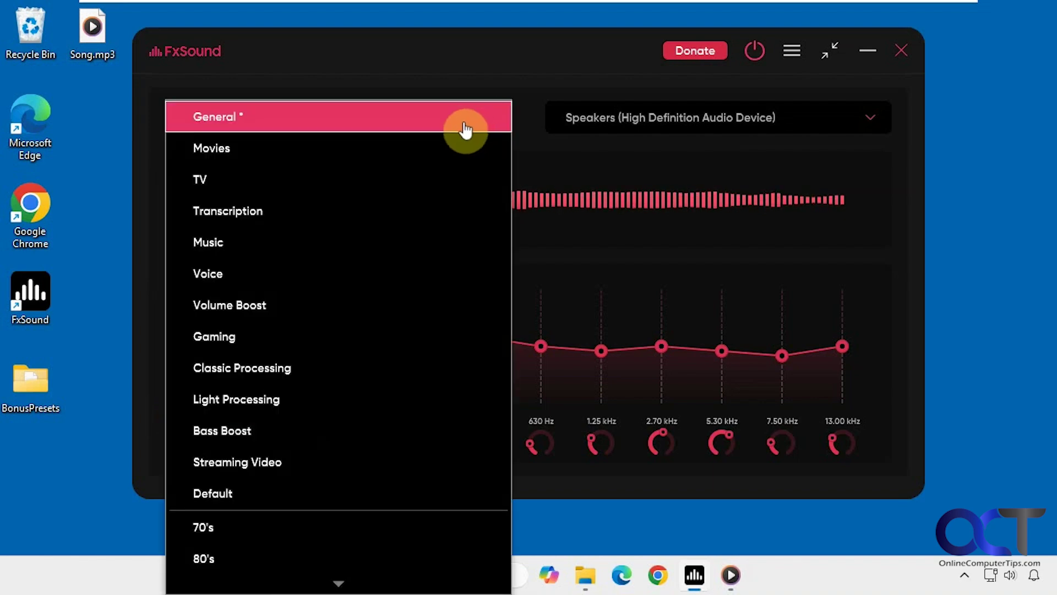
{"action": "left_click", "coordinate": [262, 242]}
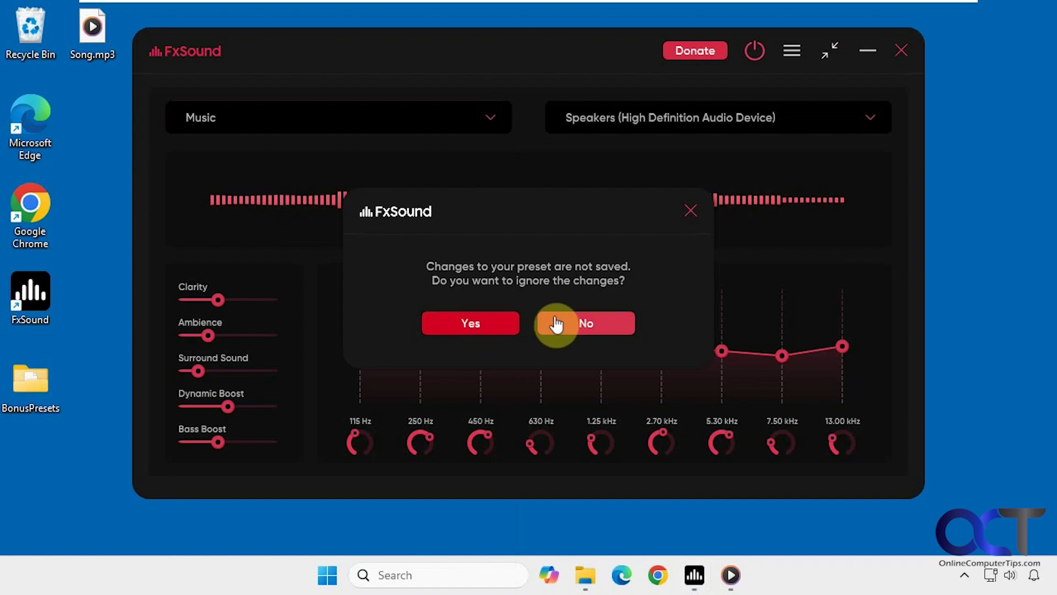
{"action": "left_click", "coordinate": [484, 326]}
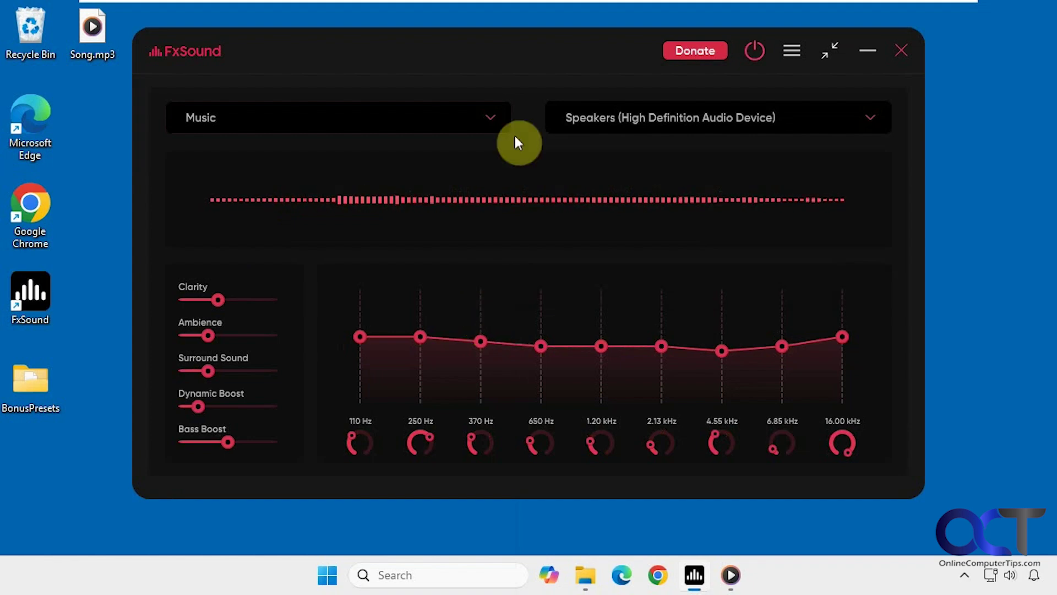
Try the 70's preset on the playing song and switch to the Modern Rock preset
{"action": "left_click", "coordinate": [495, 122]}
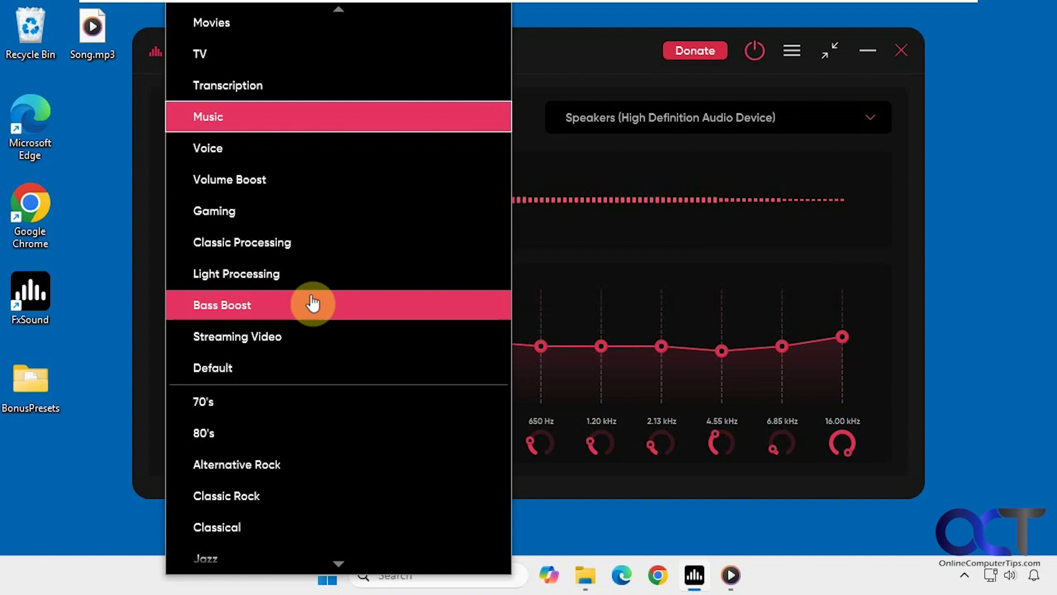
{"action": "left_click", "coordinate": [291, 403]}
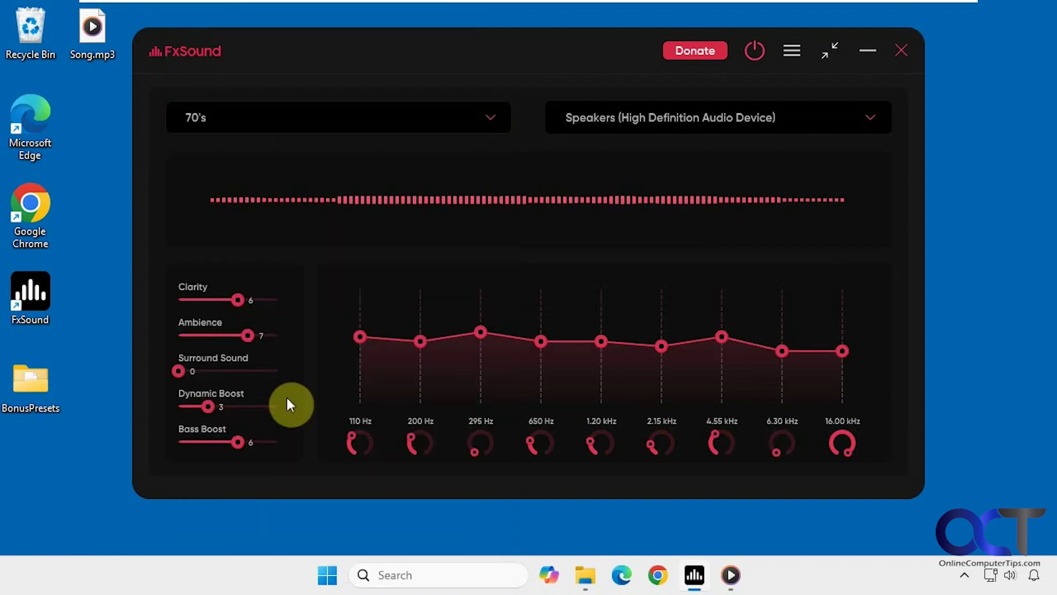
{"action": "left_click", "coordinate": [493, 121]}
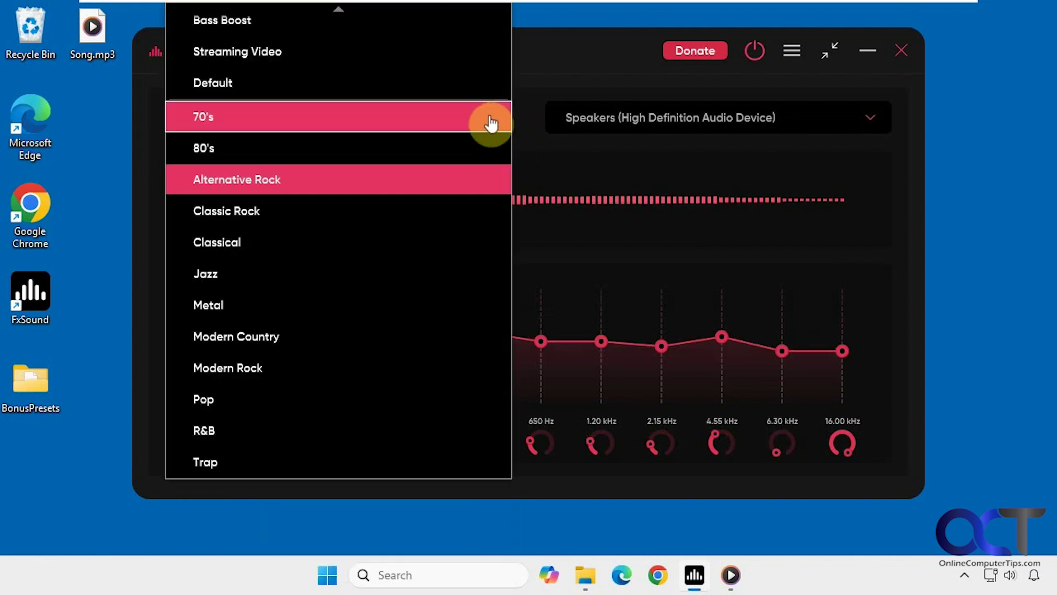
{"action": "left_click", "coordinate": [265, 368]}
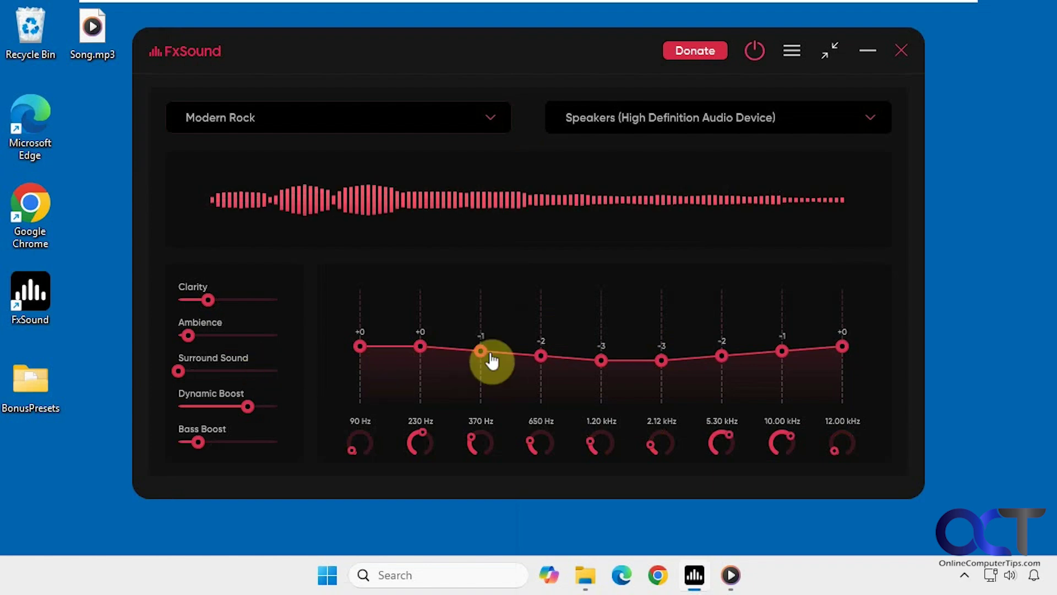
Set the 370 Hz band to -5, 2.12 kHz to 0 and 12.00 kHz to -1; try 90 Hz at -11, and raise it just above 0
{"action": "left_click_drag", "start_coordinate": [480, 352], "coordinate": [480, 374]}
{"action": "mouse_move", "coordinate": [660, 360]}
{"action": "left_mouse_down"}
{"action": "mouse_move", "coordinate": [663, 319]}
{"action": "mouse_move", "coordinate": [656, 399]}
{"action": "mouse_move", "coordinate": [656, 355]}
{"action": "left_mouse_up"}
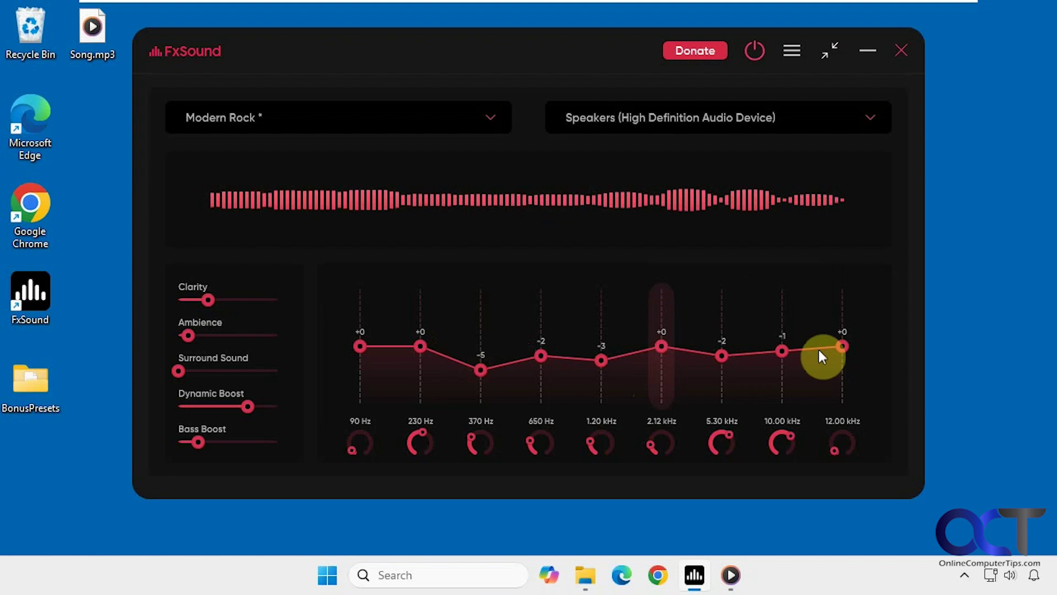
{"action": "mouse_move", "coordinate": [842, 346]}
{"action": "left_mouse_down"}
{"action": "mouse_move", "coordinate": [841, 308]}
{"action": "mouse_move", "coordinate": [837, 406]}
{"action": "mouse_move", "coordinate": [840, 333]}
{"action": "mouse_move", "coordinate": [836, 351]}
{"action": "left_mouse_up"}
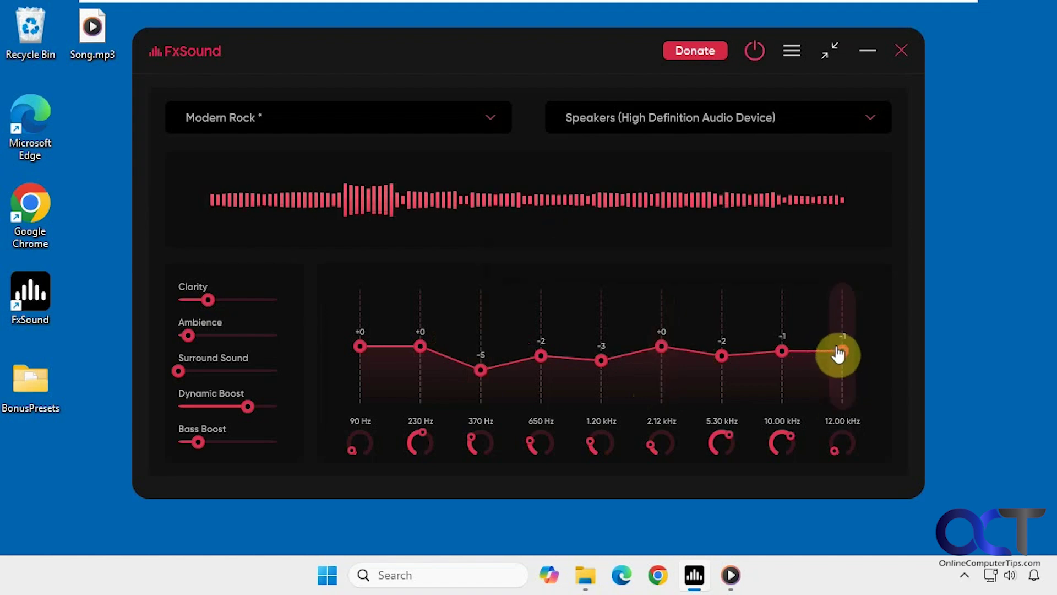
{"action": "left_click_drag", "start_coordinate": [361, 347], "coordinate": [363, 405]}
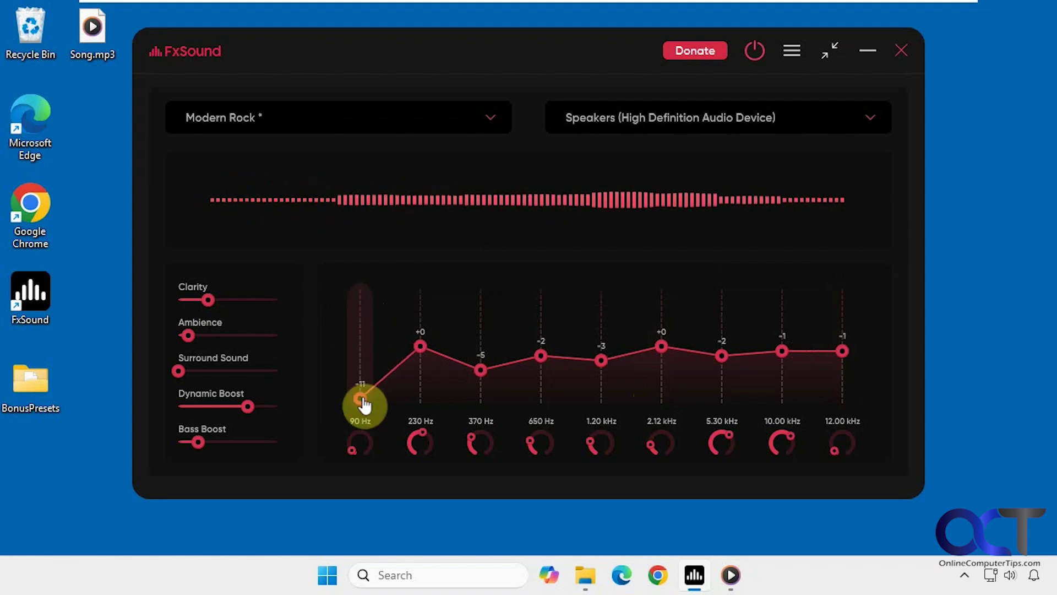
{"action": "left_click_drag", "start_coordinate": [362, 401], "coordinate": [369, 325]}
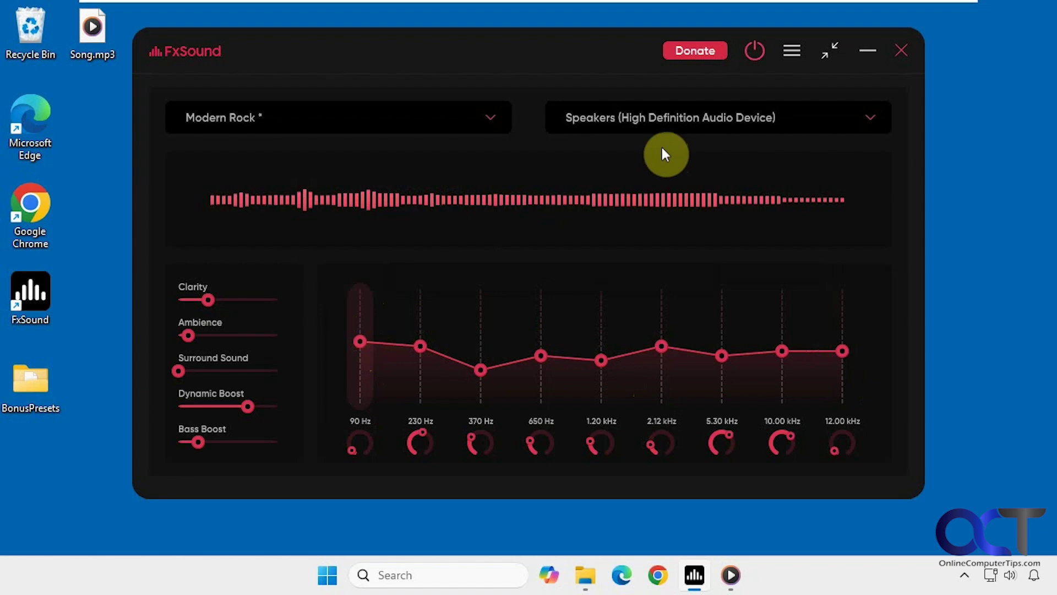
Pause the song in Media Player and minimize its window
{"action": "left_click", "coordinate": [731, 574]}
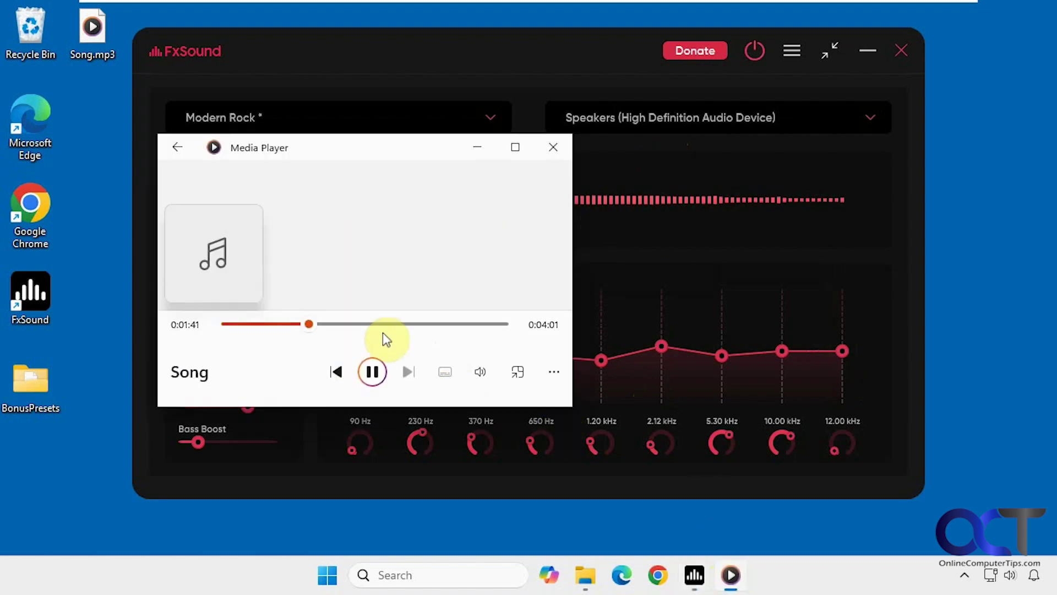
{"action": "left_click", "coordinate": [372, 371]}
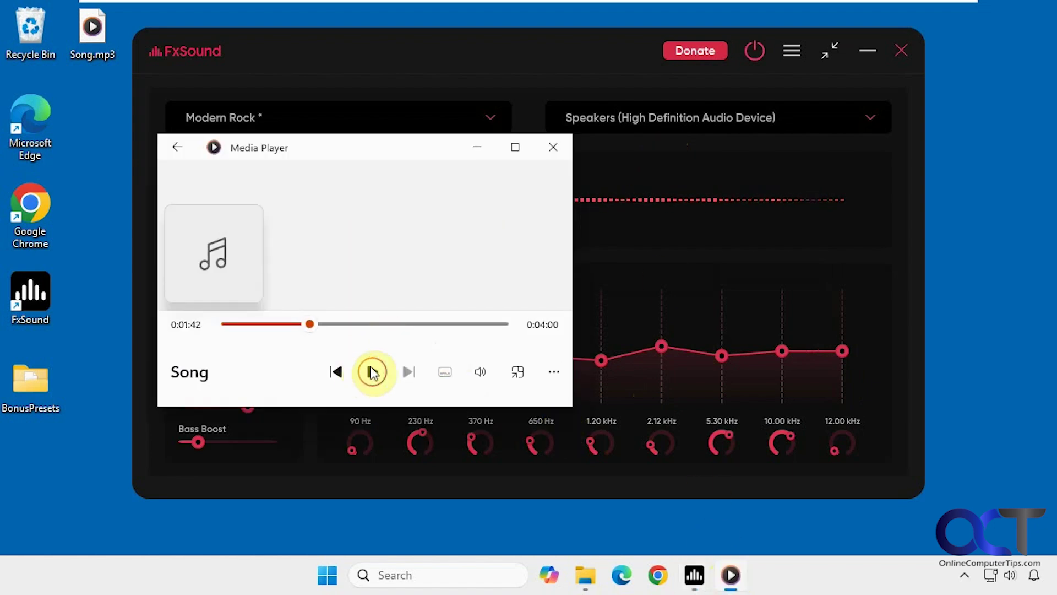
{"action": "left_click", "coordinate": [477, 147]}
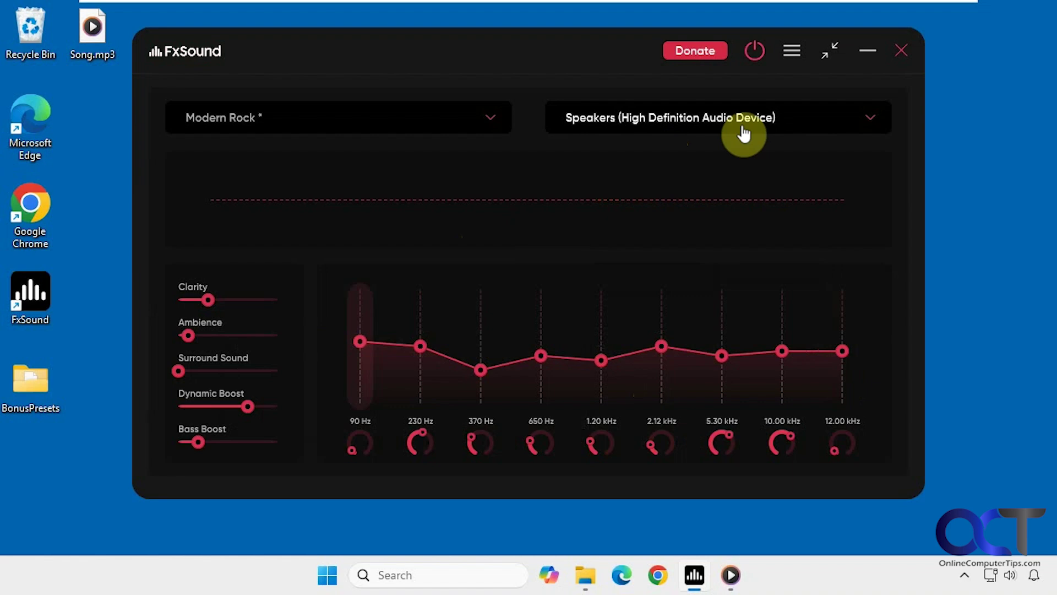
Check the available playback devices and look through the preset and playback device options offered by FxSound's system tray icon
{"action": "left_click", "coordinate": [862, 126]}
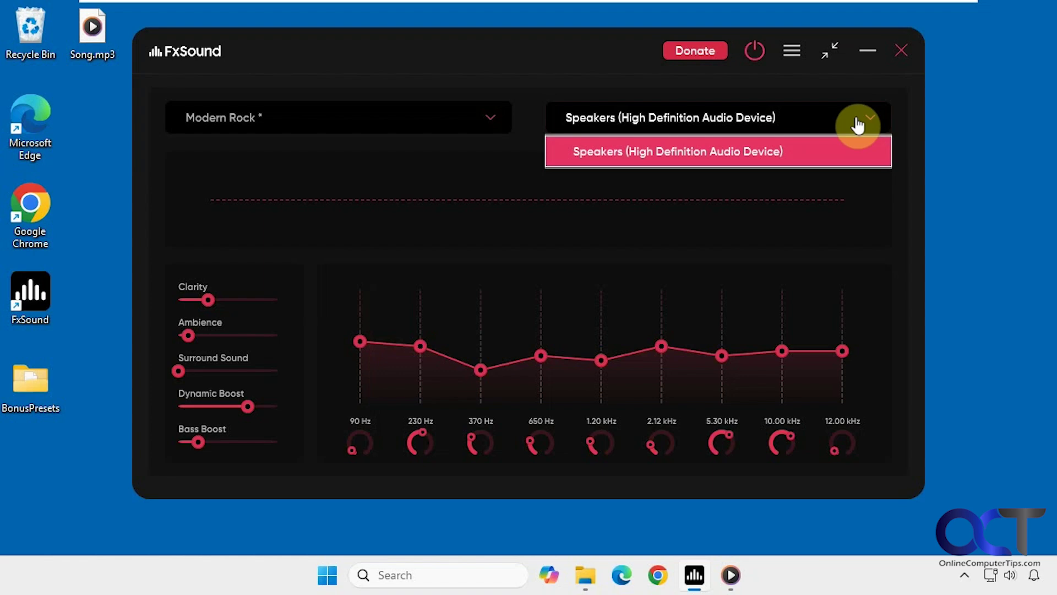
{"action": "left_click", "coordinate": [858, 125]}
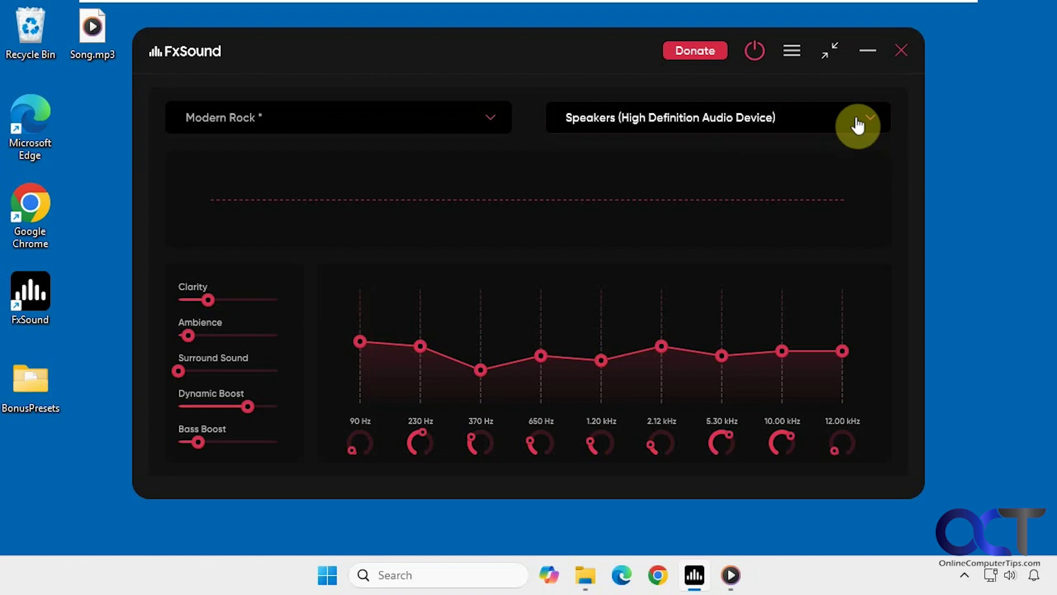
{"action": "left_click", "coordinate": [964, 570]}
{"action": "right_click", "coordinate": [897, 493]}
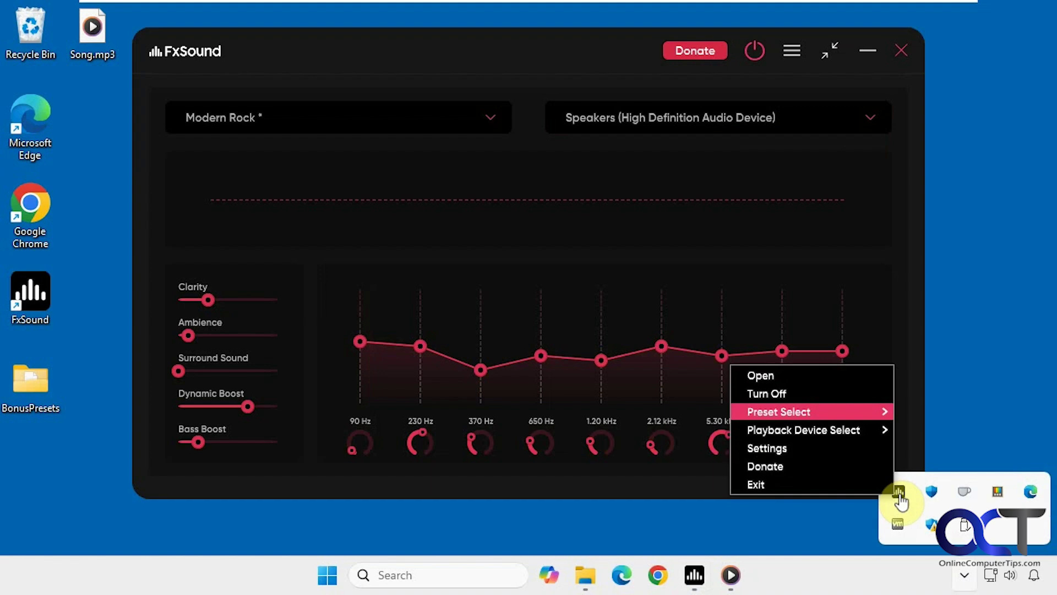
{"action": "mouse_move", "coordinate": [830, 411]}
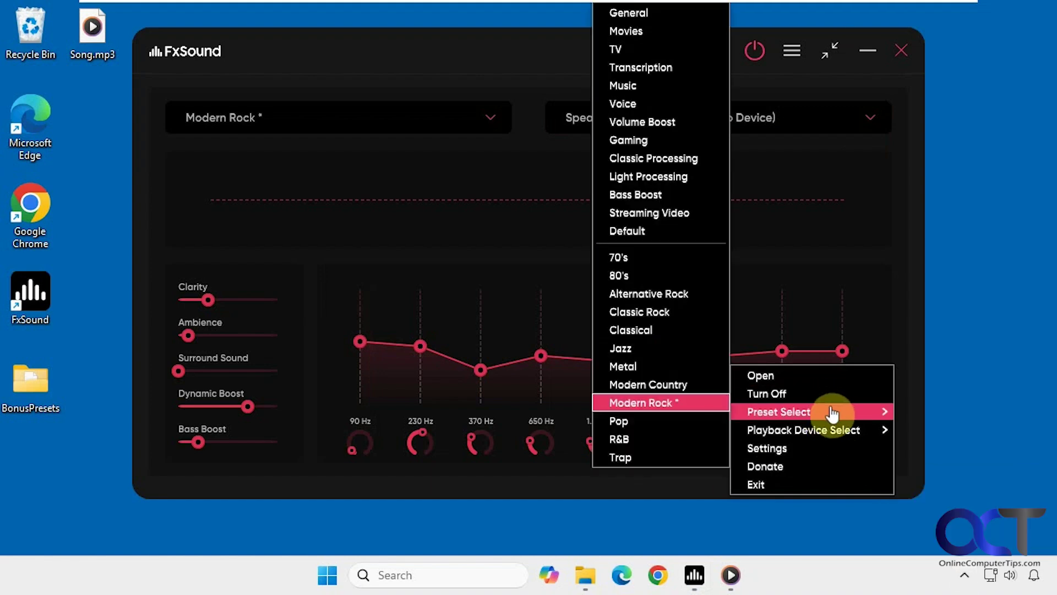
{"action": "mouse_move", "coordinate": [835, 433]}
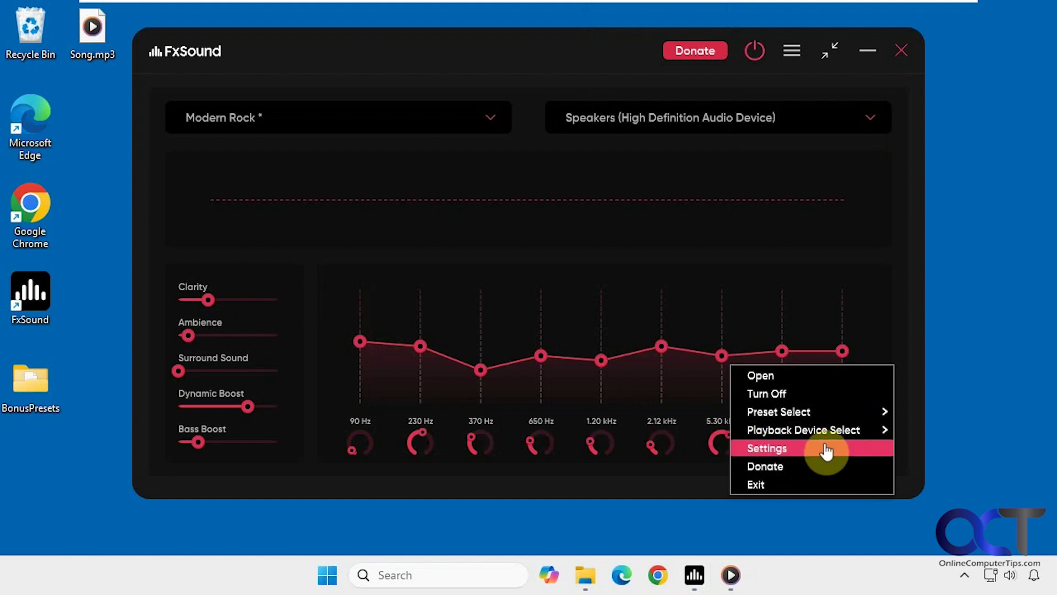
Open FxSound's settings from the system tray and check the preferred output choices in the general preferences
{"action": "left_click", "coordinate": [825, 448]}
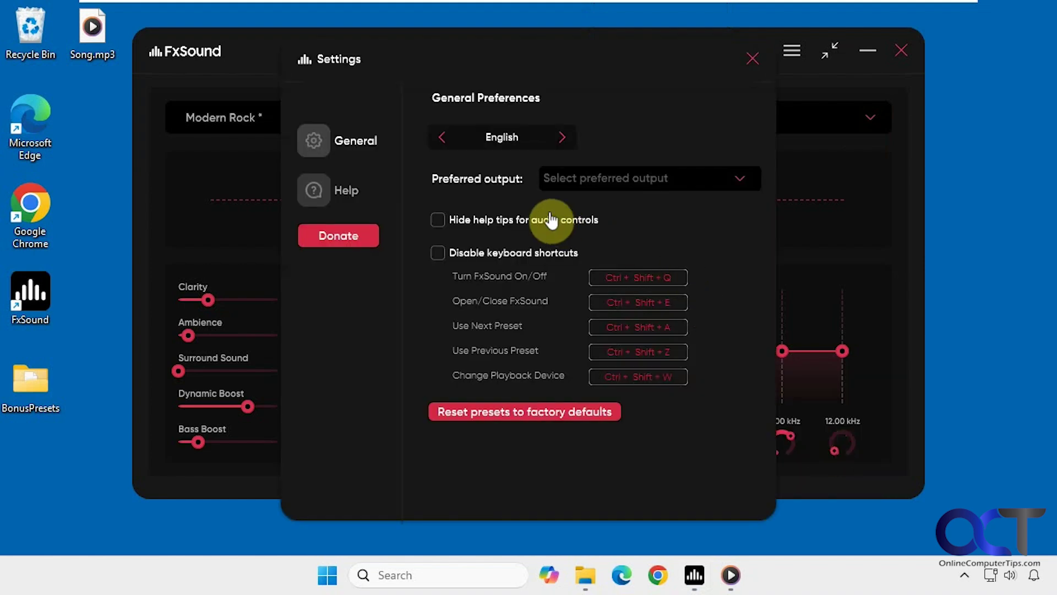
{"action": "left_click", "coordinate": [656, 182]}
{"action": "left_click", "coordinate": [656, 184]}
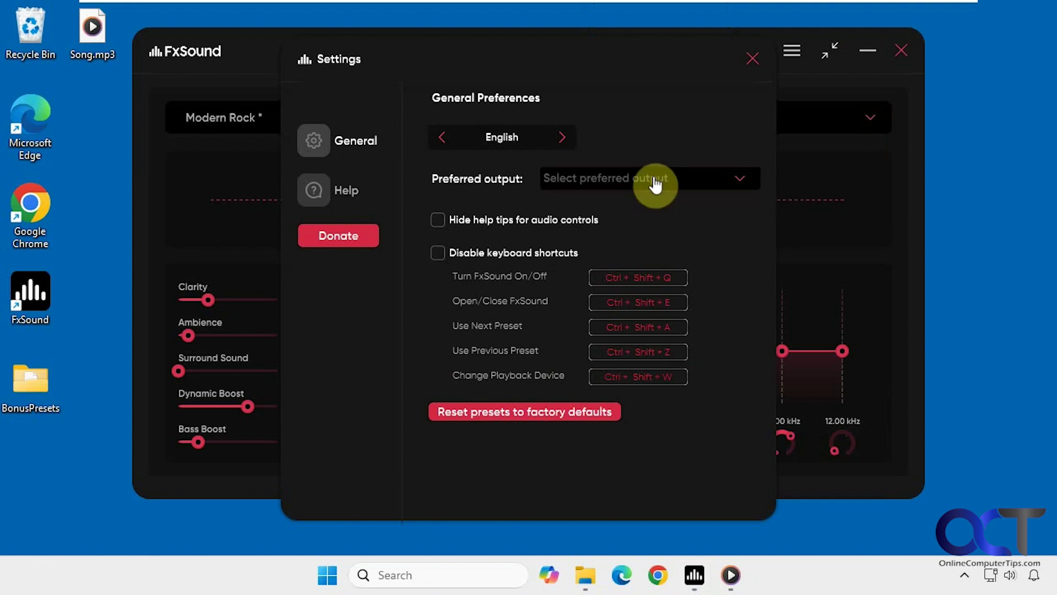